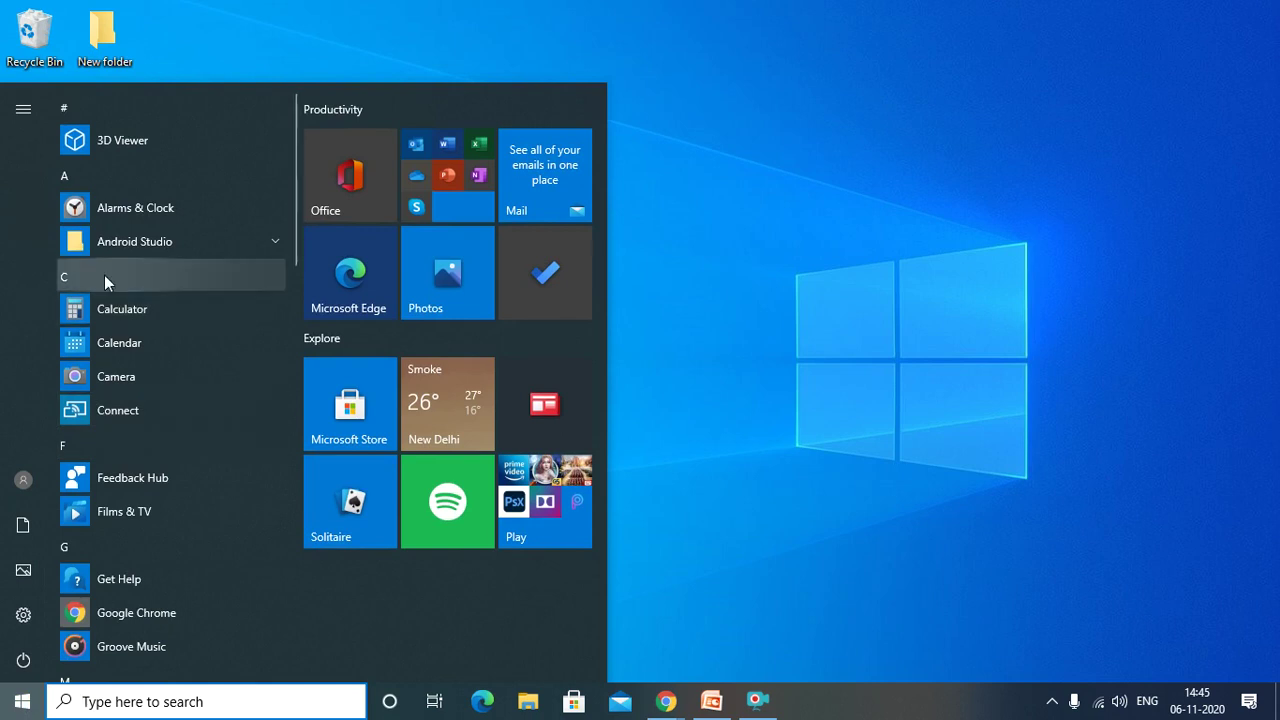
Step: Launch Microsoft Office Excel 2007 from the Microsoft Office program folder
{"action": "scroll", "coordinate": [175, 298], "scroll_direction": "down", "scroll_amount": 5}
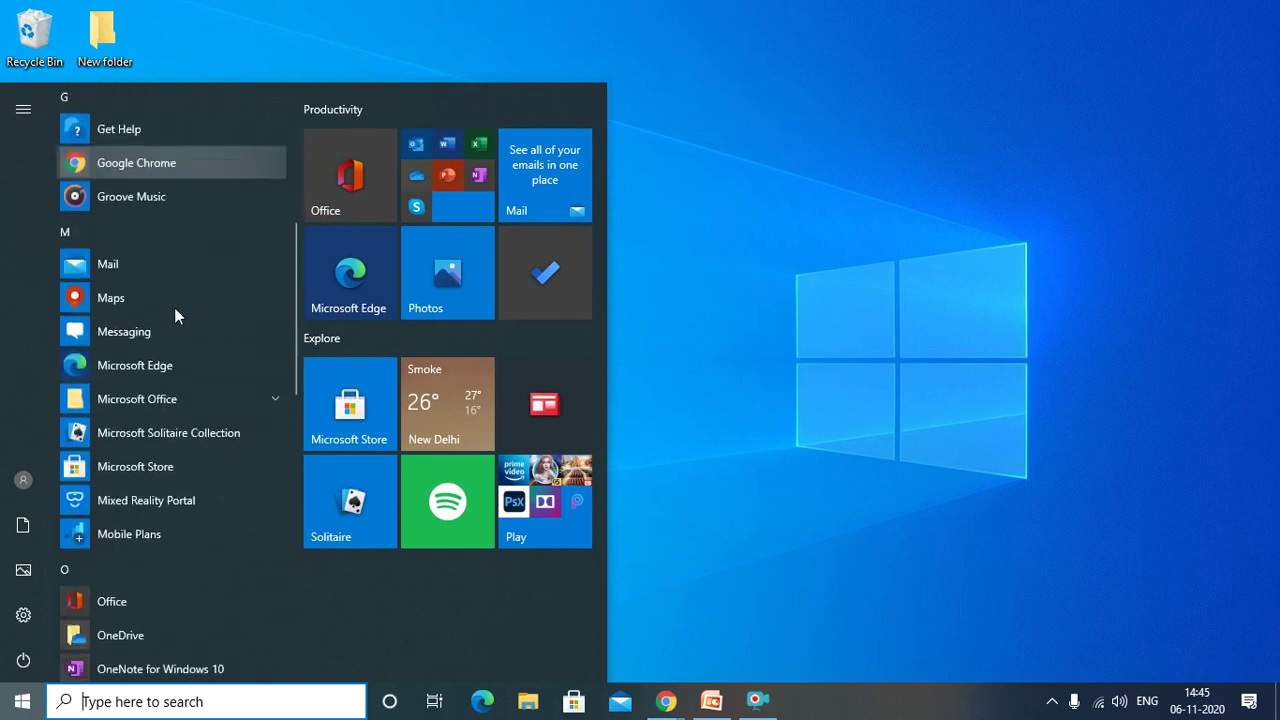
{"action": "left_click", "coordinate": [175, 400]}
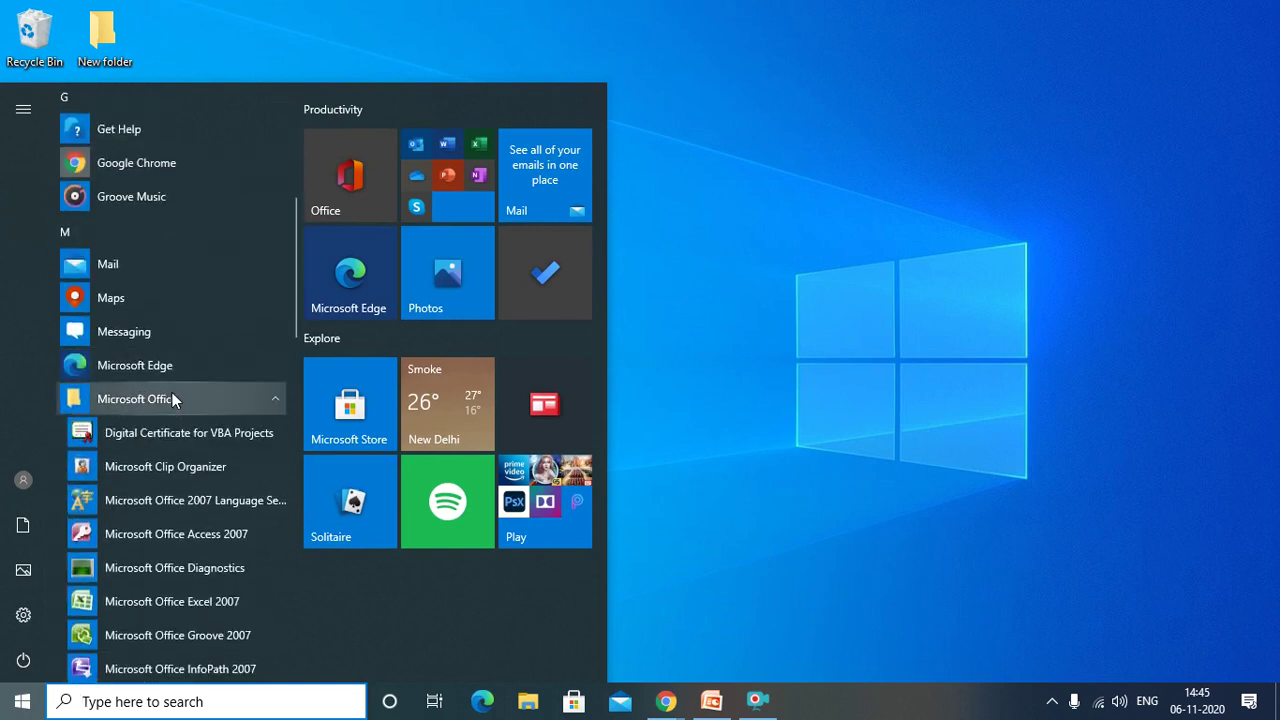
{"action": "scroll", "coordinate": [172, 392], "scroll_direction": "down", "scroll_amount": 2}
{"action": "scroll", "coordinate": [172, 392], "scroll_direction": "down", "scroll_amount": 2}
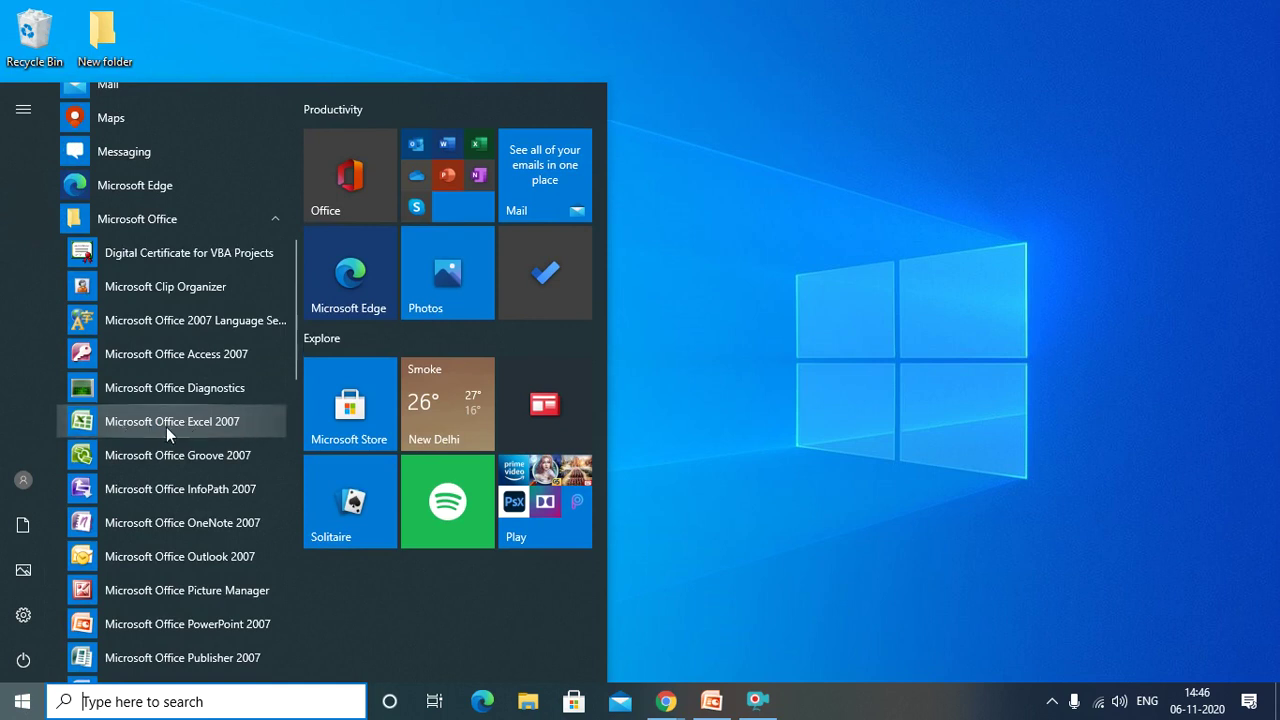
{"action": "left_click", "coordinate": [173, 426]}
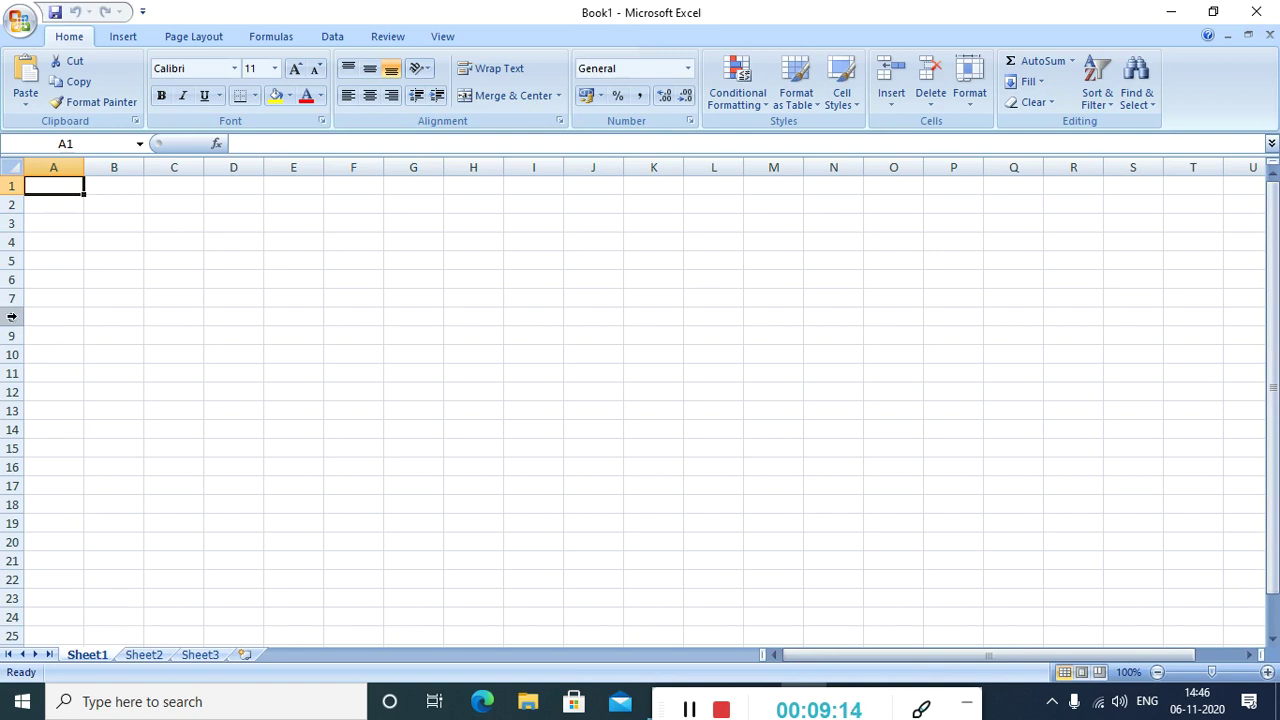
Step: Highlight rows 1 to 6 of Sheet1 one after another to show what a row is
{"action": "left_click", "coordinate": [8, 186]}
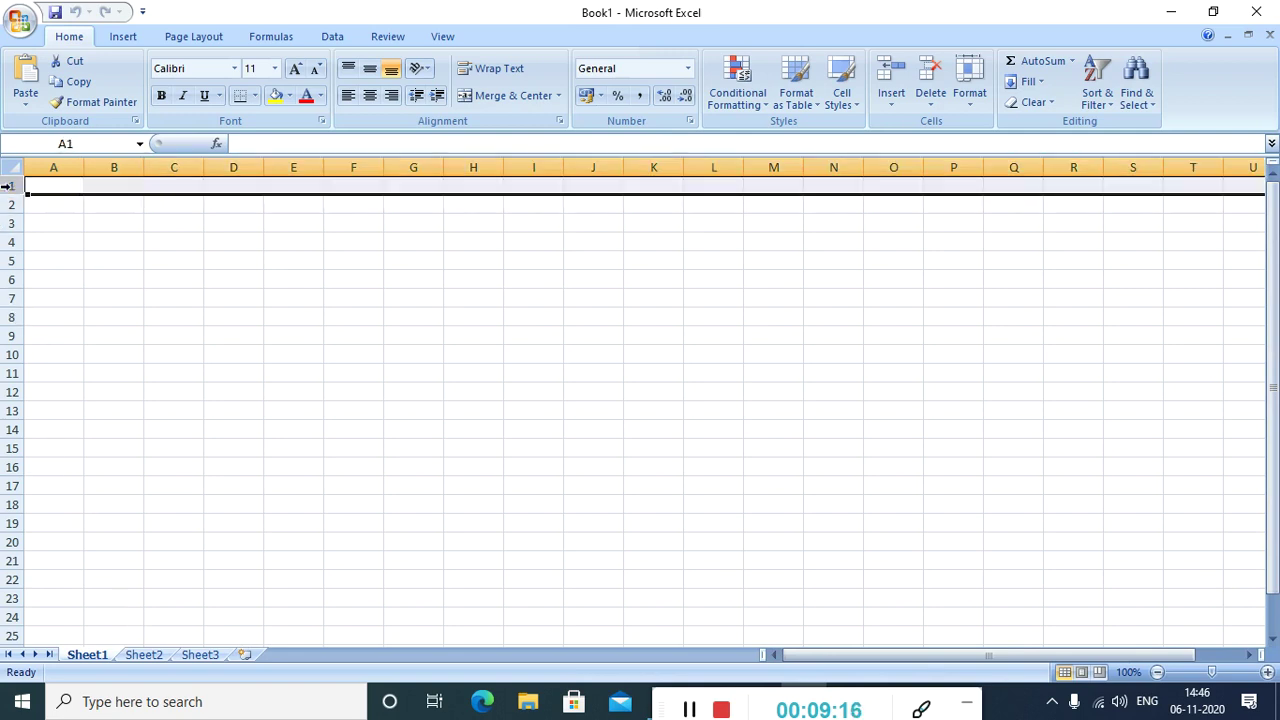
{"action": "left_click", "coordinate": [10, 205]}
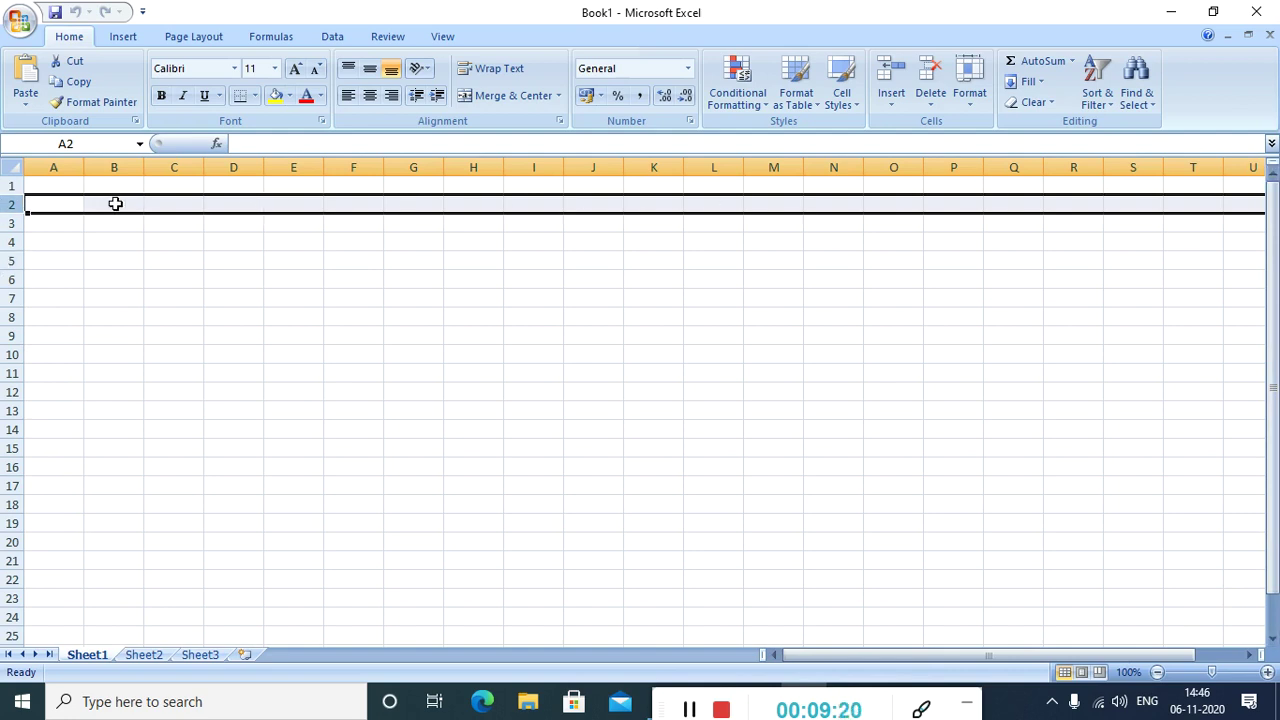
{"action": "left_click", "coordinate": [12, 223]}
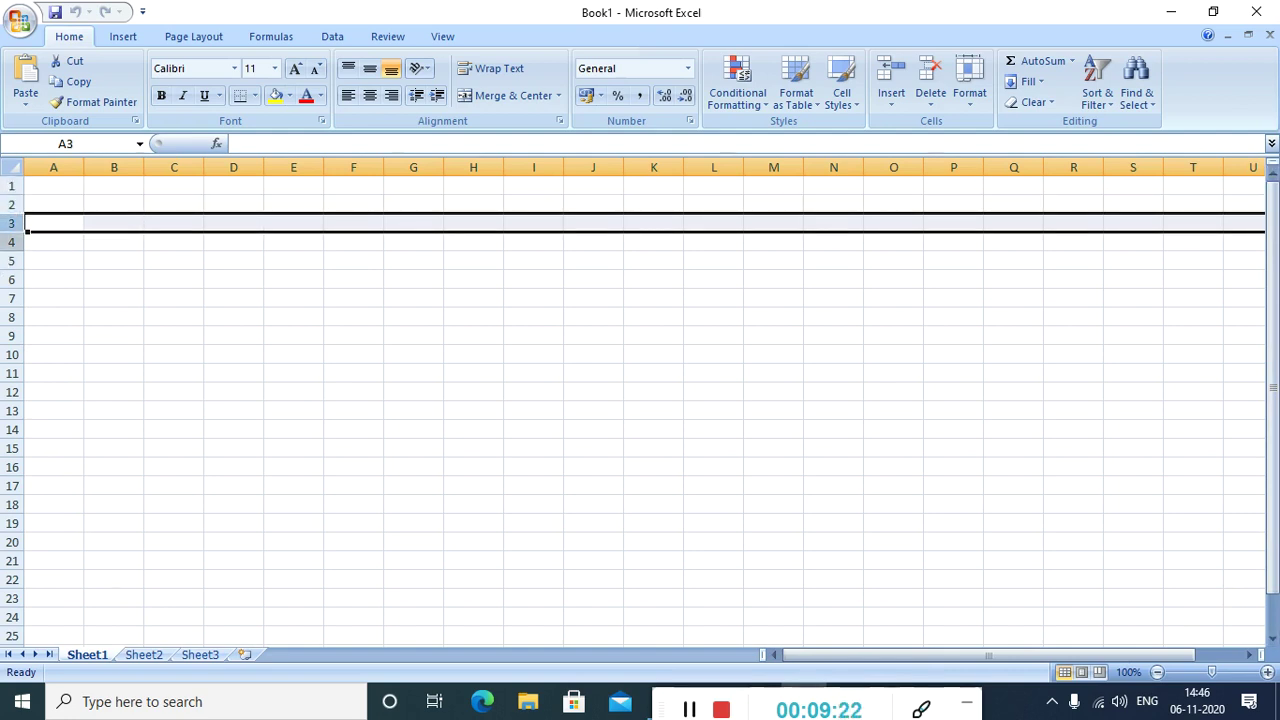
{"action": "left_click", "coordinate": [20, 242]}
{"action": "left_click", "coordinate": [20, 261]}
{"action": "left_click", "coordinate": [20, 280]}
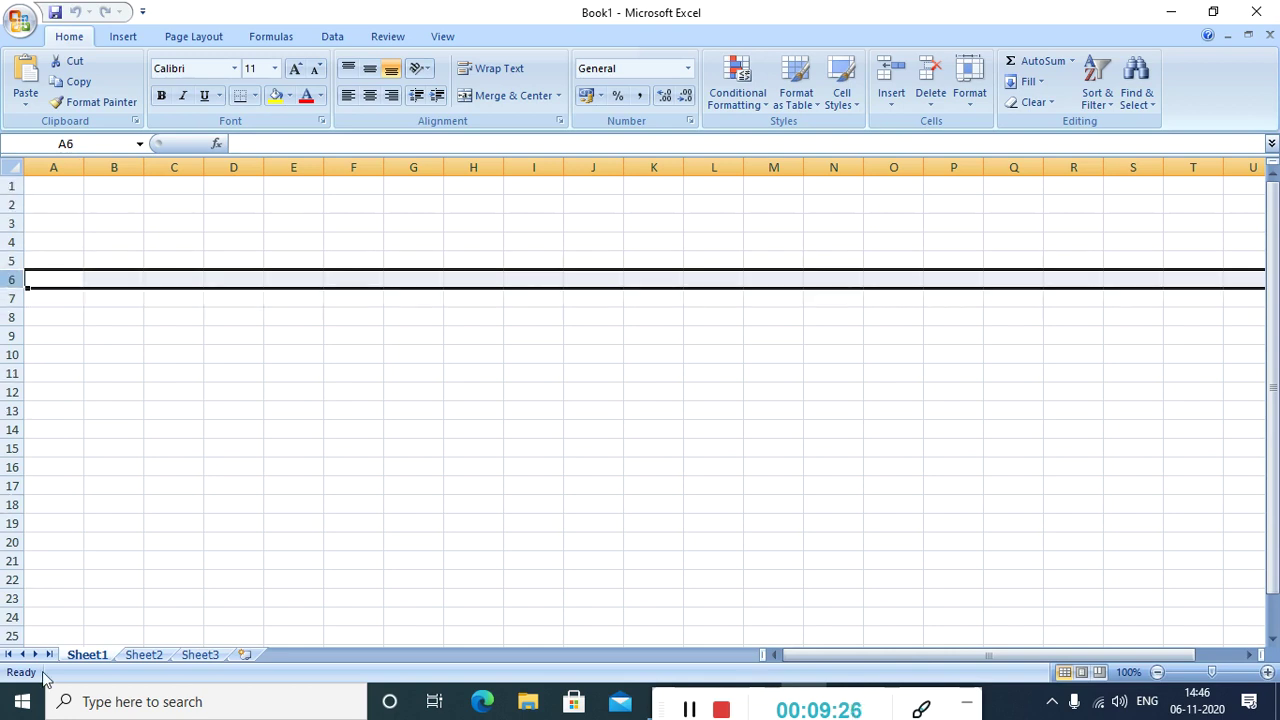
Step: Highlight columns A to G of Sheet1 one after another to show what a column is
{"action": "left_click", "coordinate": [54, 167]}
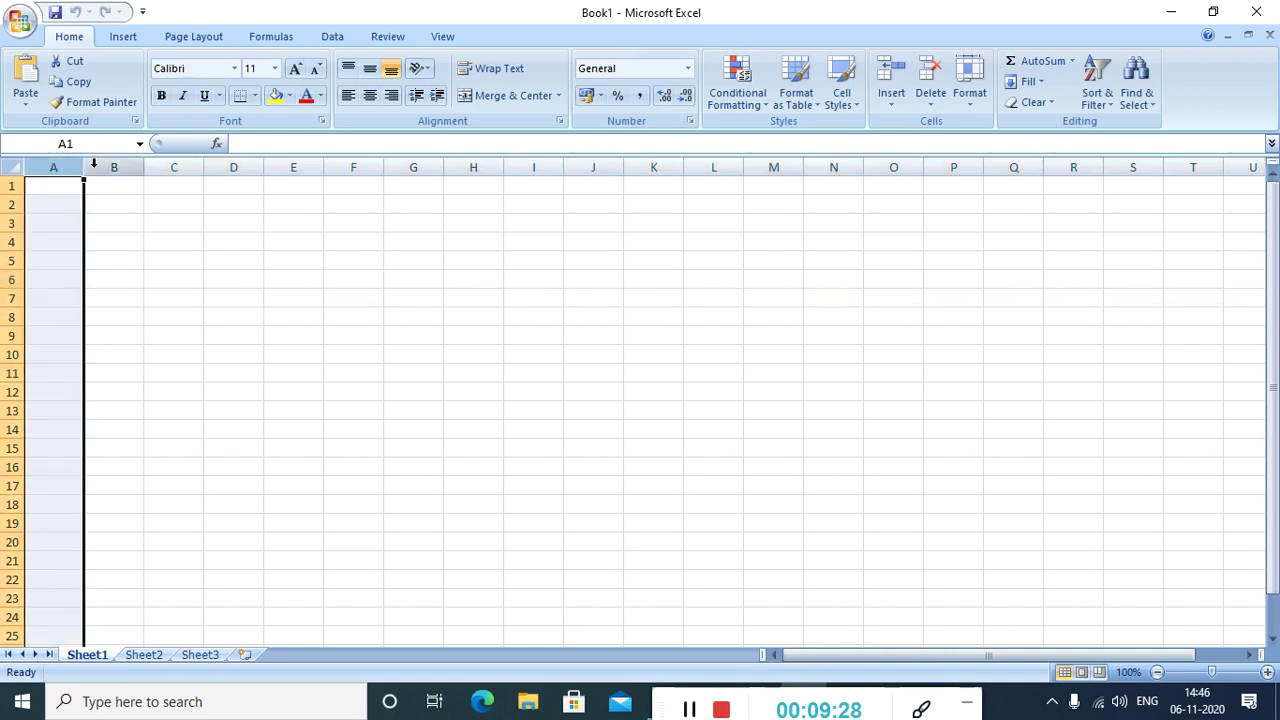
{"action": "left_click", "coordinate": [100, 167]}
{"action": "left_click", "coordinate": [178, 167]}
{"action": "left_click", "coordinate": [230, 167]}
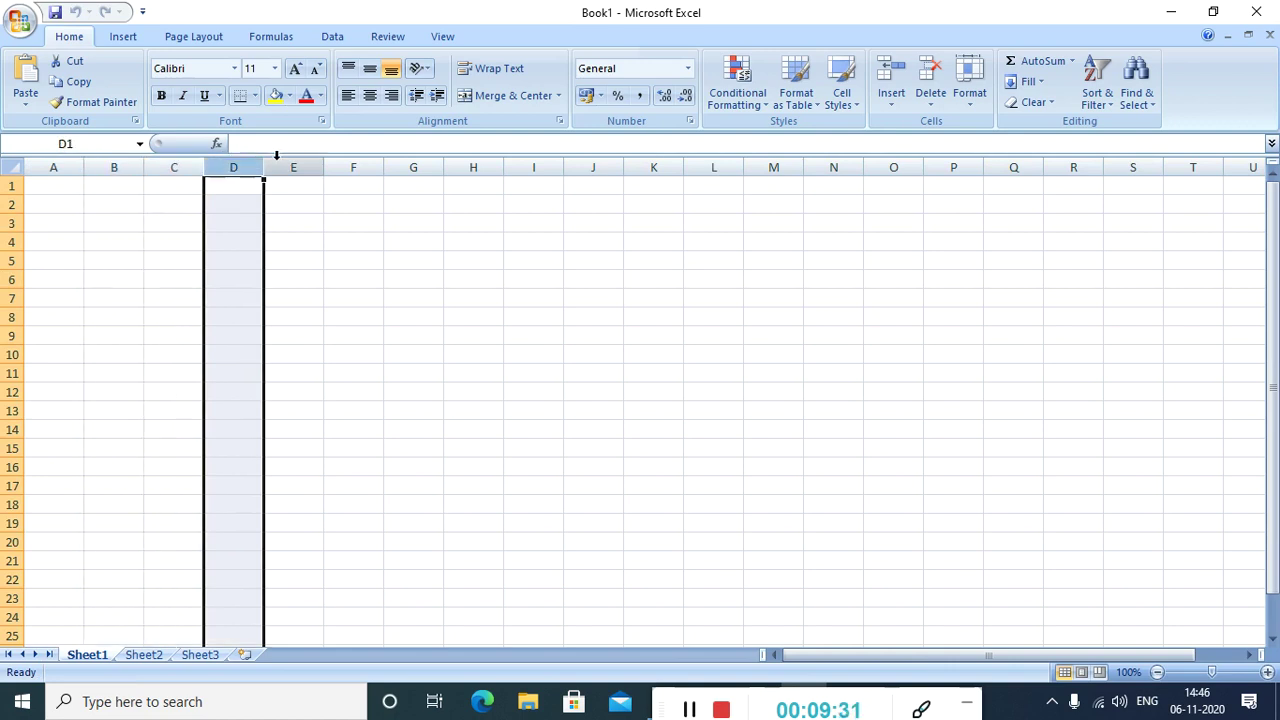
{"action": "left_click", "coordinate": [295, 167]}
{"action": "left_click", "coordinate": [354, 167]}
{"action": "left_click", "coordinate": [427, 167]}
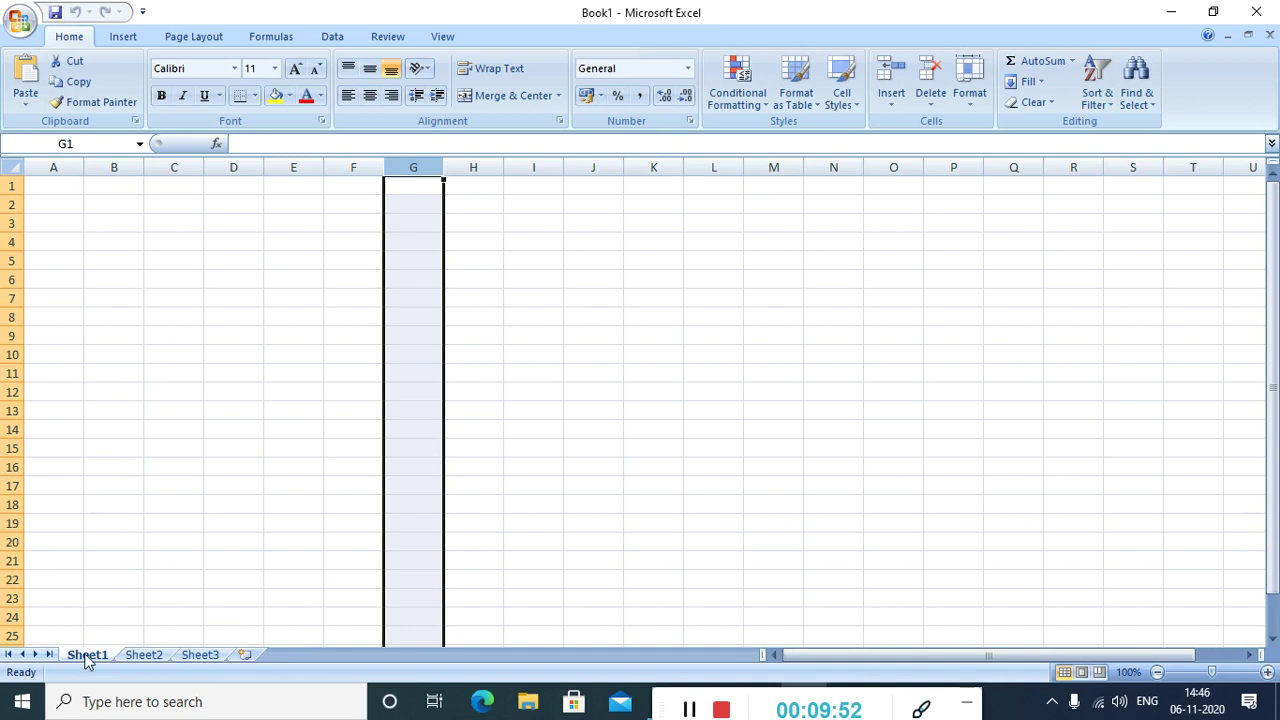
Step: View Sheet2 and Sheet3, and add two new worksheets after them
{"action": "left_click", "coordinate": [148, 657]}
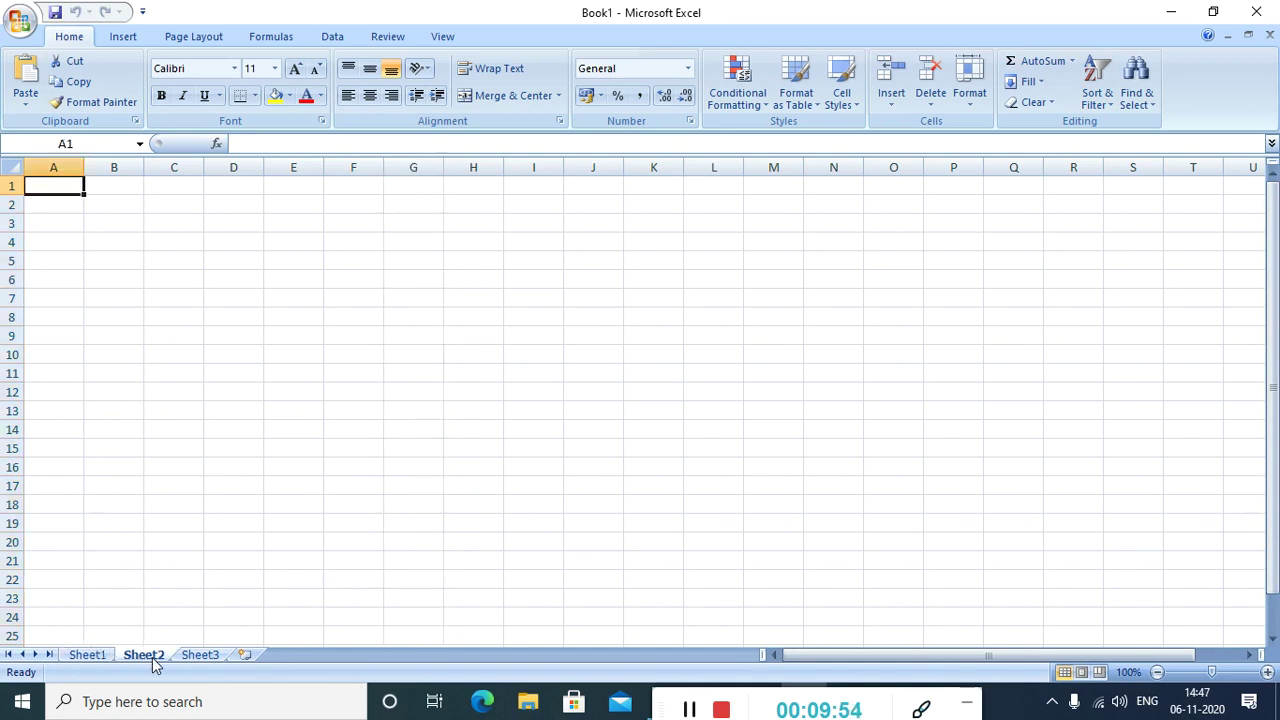
{"action": "left_click", "coordinate": [216, 657]}
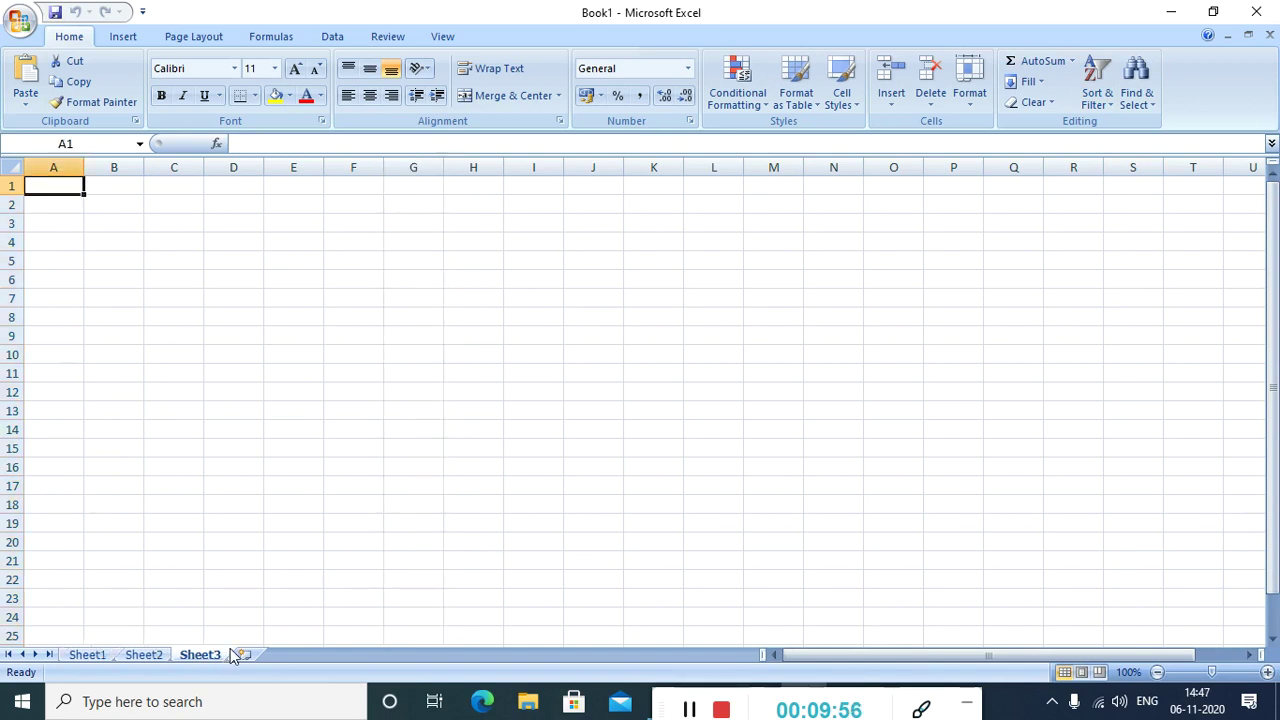
{"action": "left_click", "coordinate": [246, 657]}
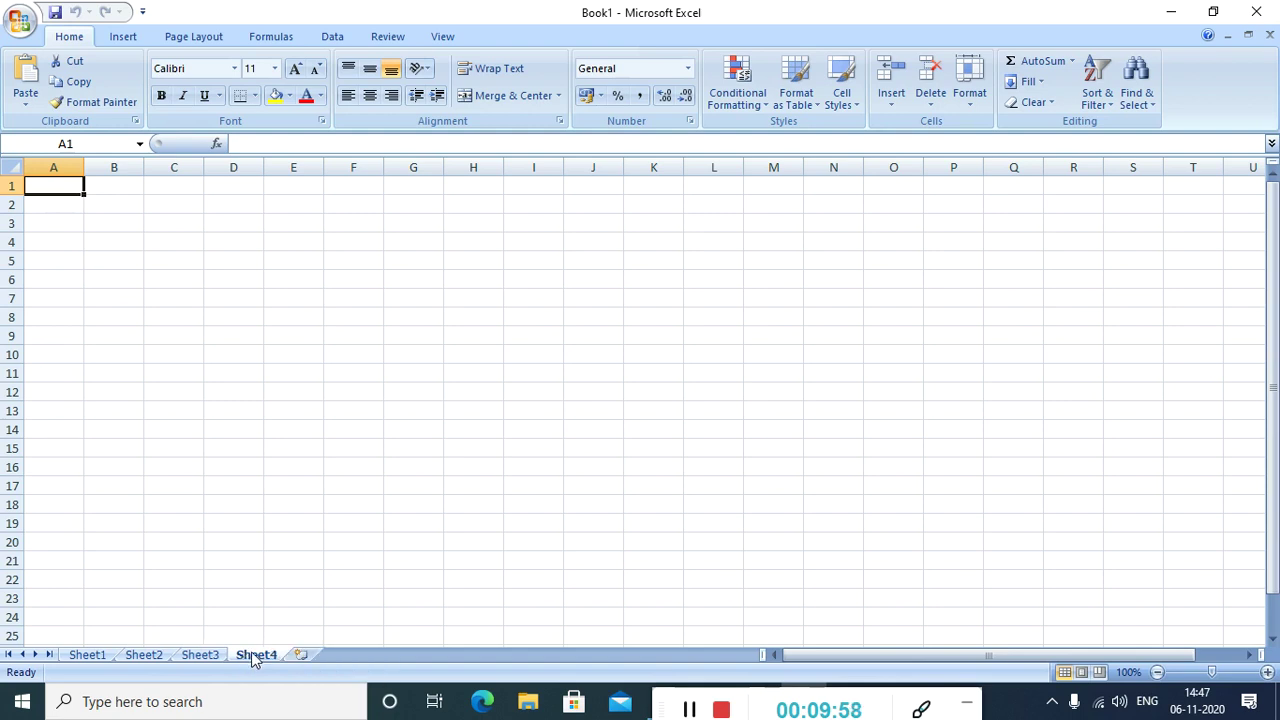
{"action": "left_click", "coordinate": [298, 660]}
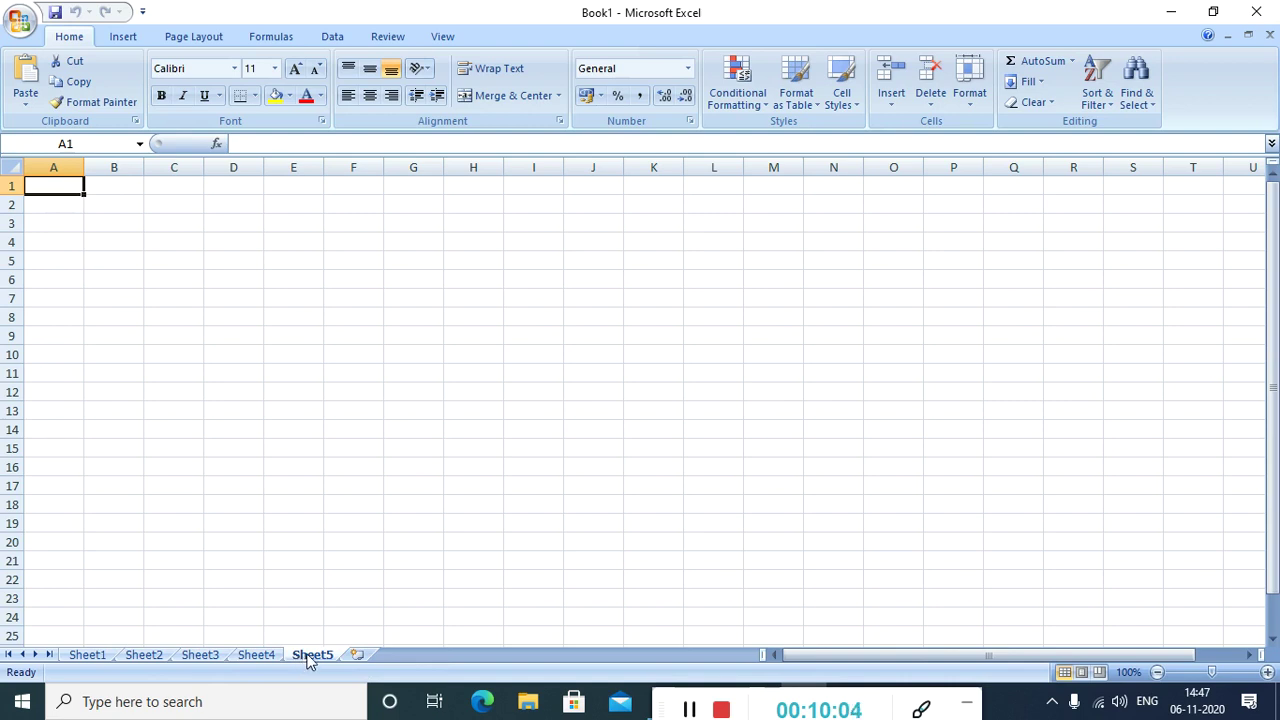
Step: Return to Sheet1 and highlight row 1, column A and the cell A1 where they intersect
{"action": "left_click", "coordinate": [88, 655]}
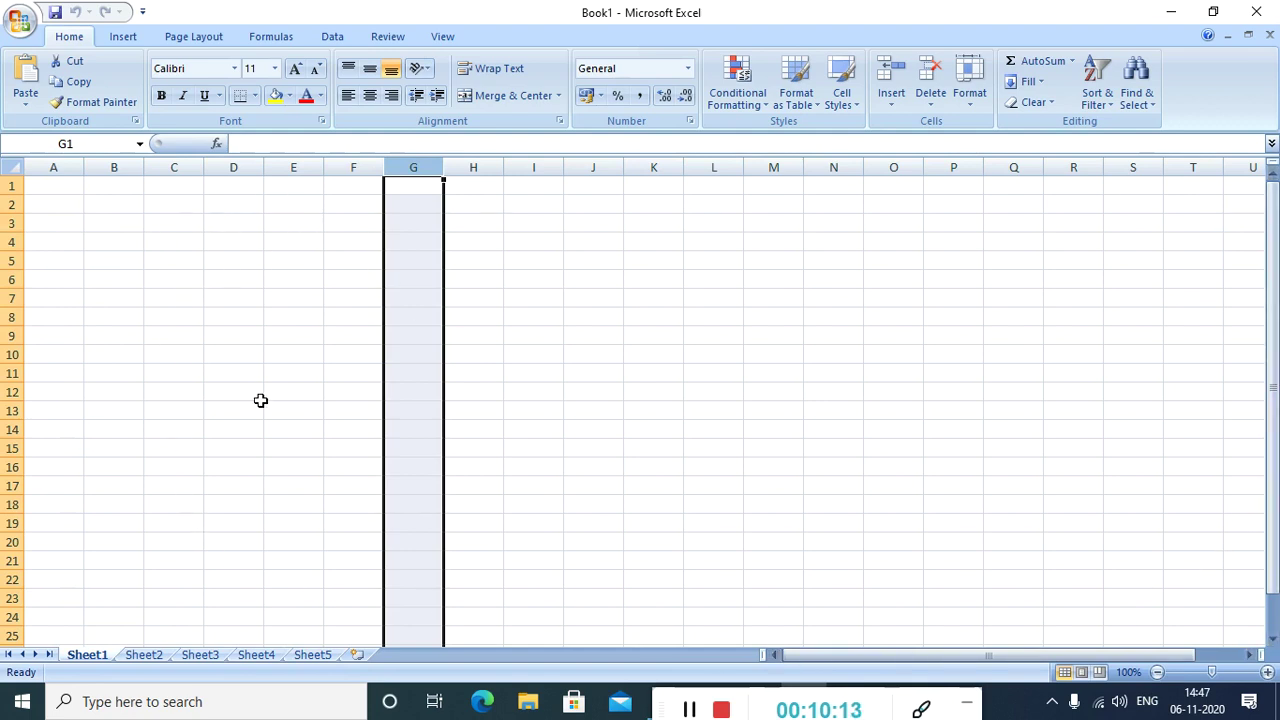
{"action": "left_click", "coordinate": [11, 186]}
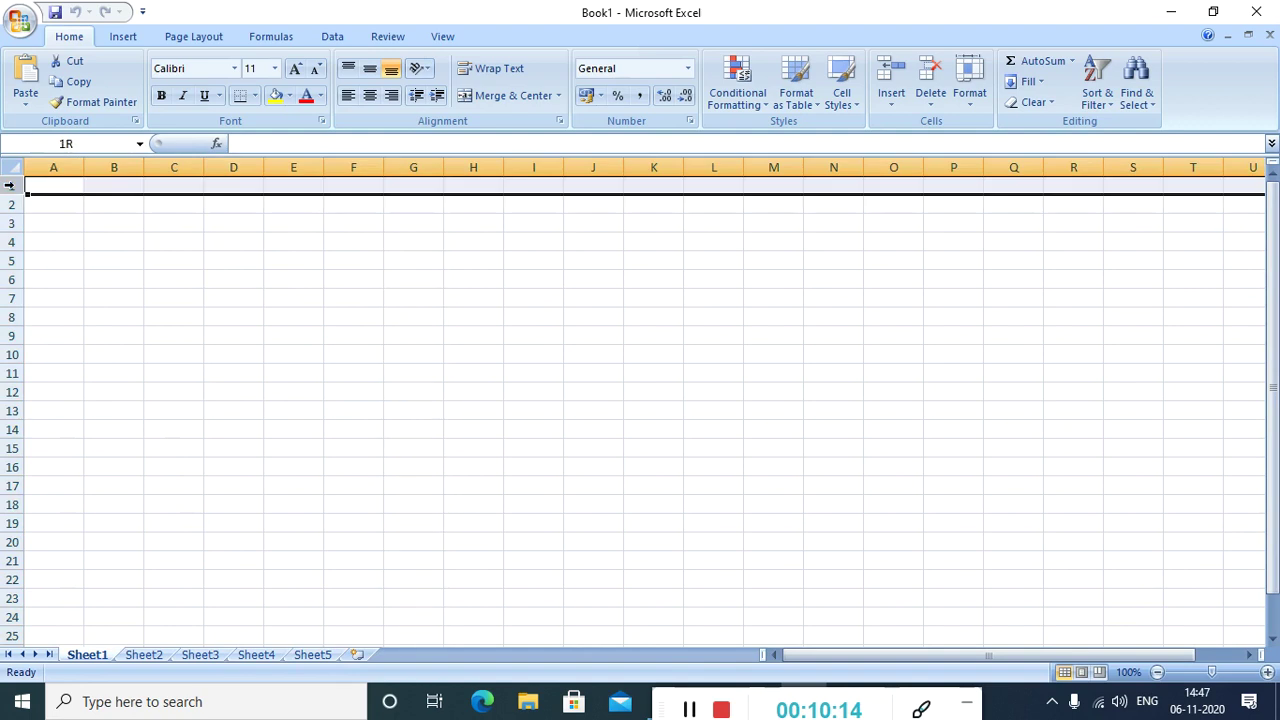
{"action": "left_click", "coordinate": [53, 167]}
{"action": "left_click", "coordinate": [5, 186]}
{"action": "left_click", "coordinate": [50, 168]}
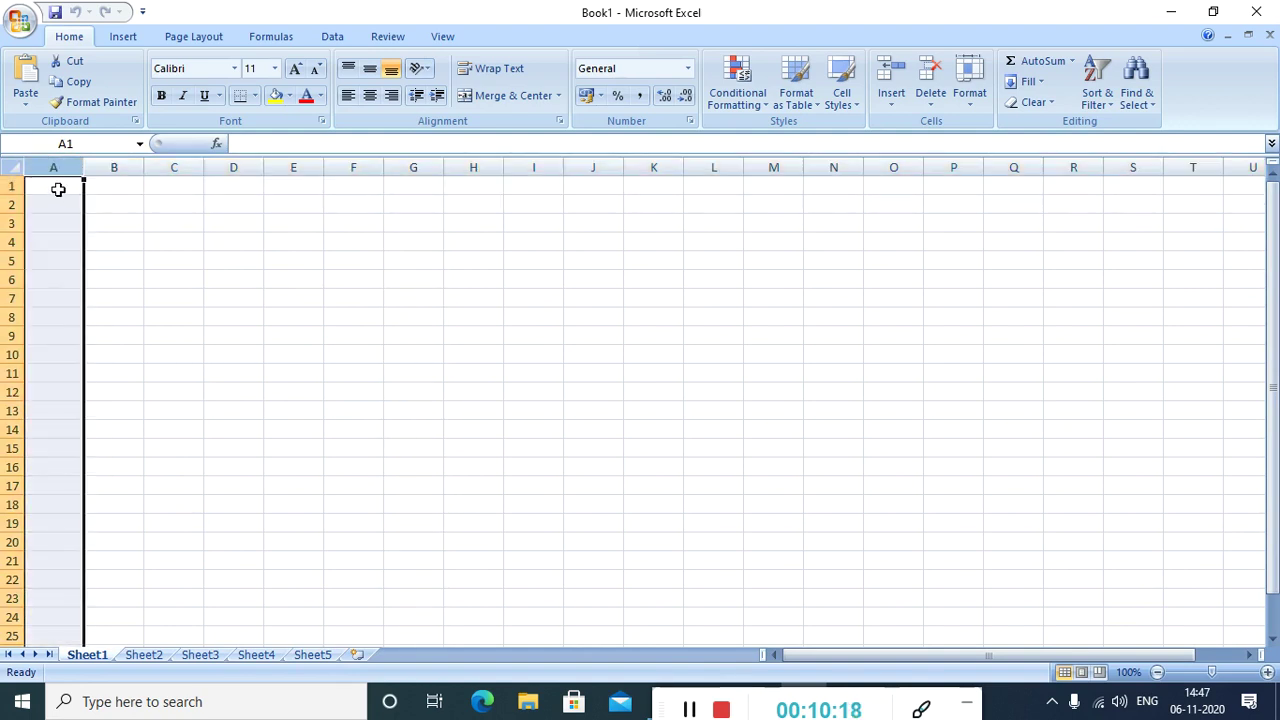
{"action": "left_click", "coordinate": [58, 189]}
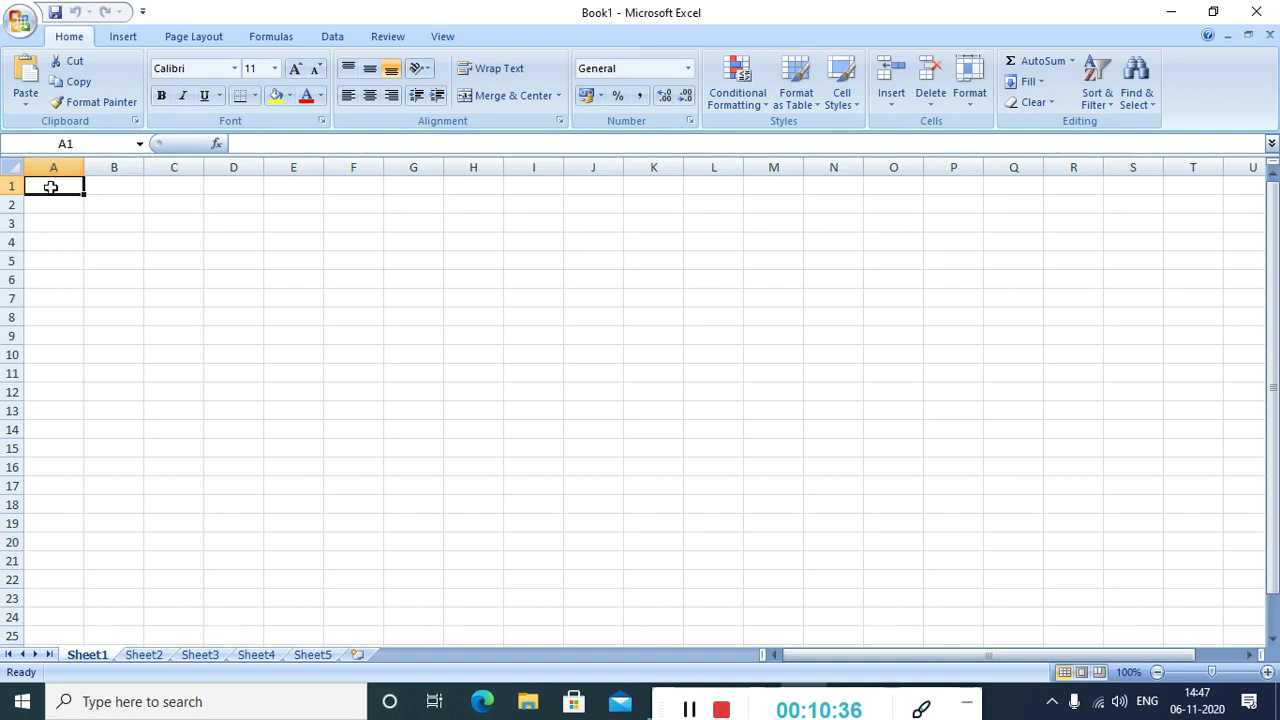
Step: Select cell F6, show its column F, and open the cell's content for editing in the formula bar
{"action": "left_click", "coordinate": [358, 283]}
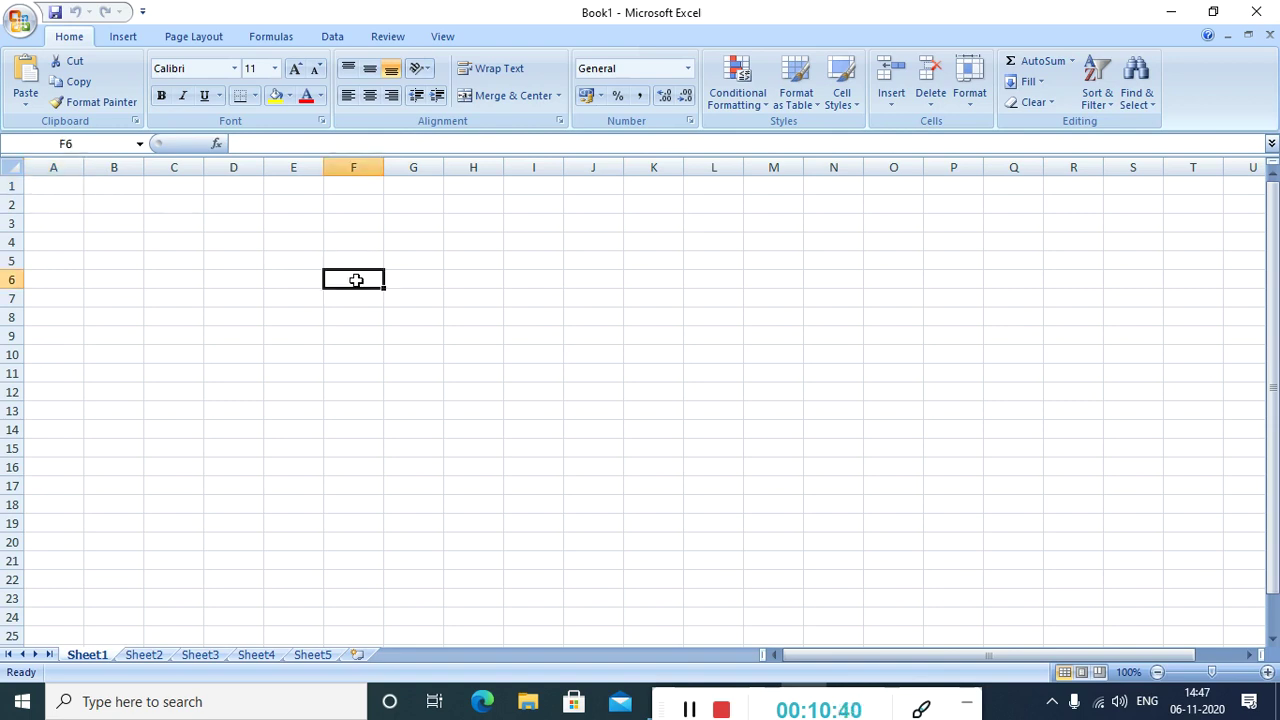
{"action": "left_click", "coordinate": [354, 167]}
{"action": "left_click", "coordinate": [361, 281]}
{"action": "left_click", "coordinate": [248, 140]}
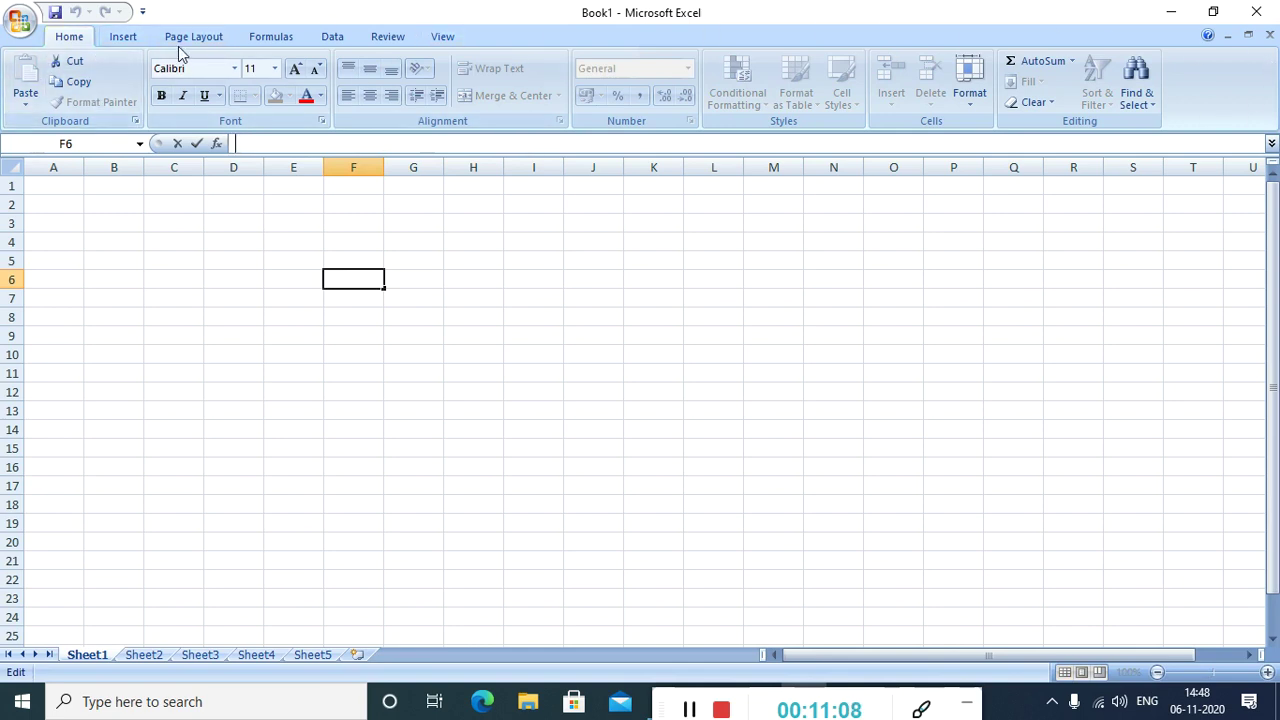
{"action": "left_click", "coordinate": [130, 38]}
{"action": "left_click", "coordinate": [205, 38]}
{"action": "left_click", "coordinate": [265, 38]}
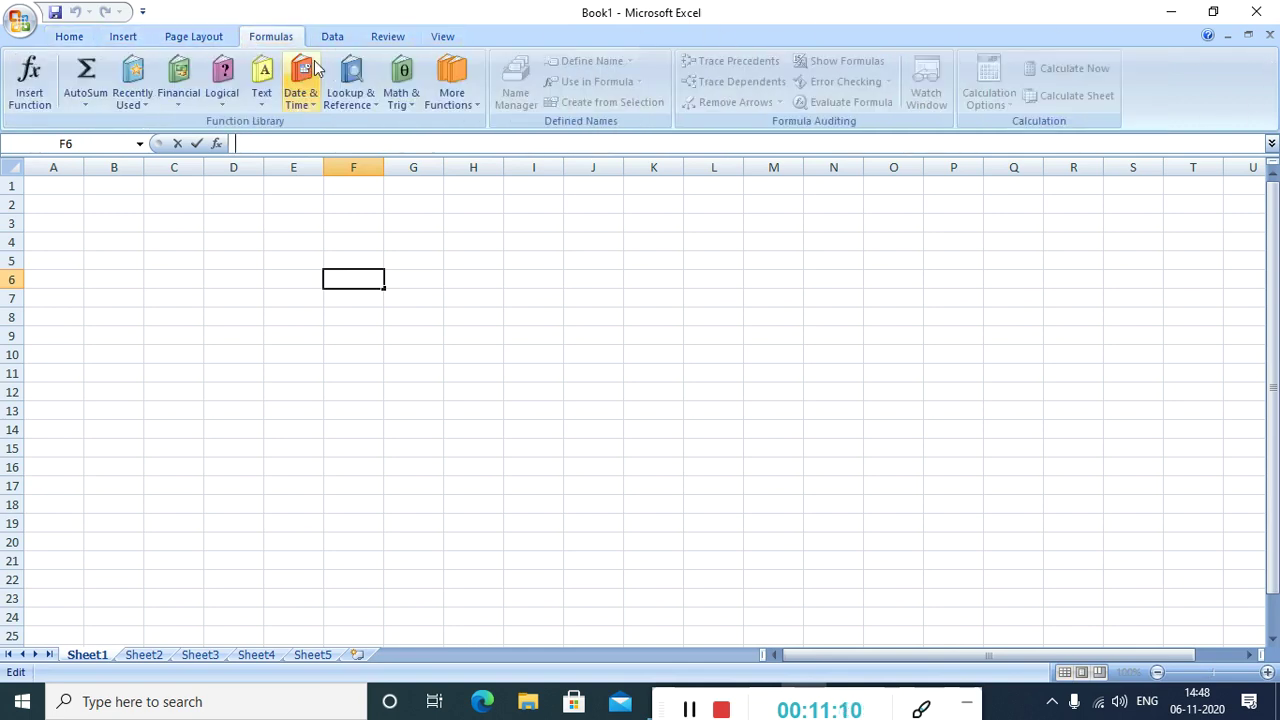
{"action": "left_click", "coordinate": [69, 37]}
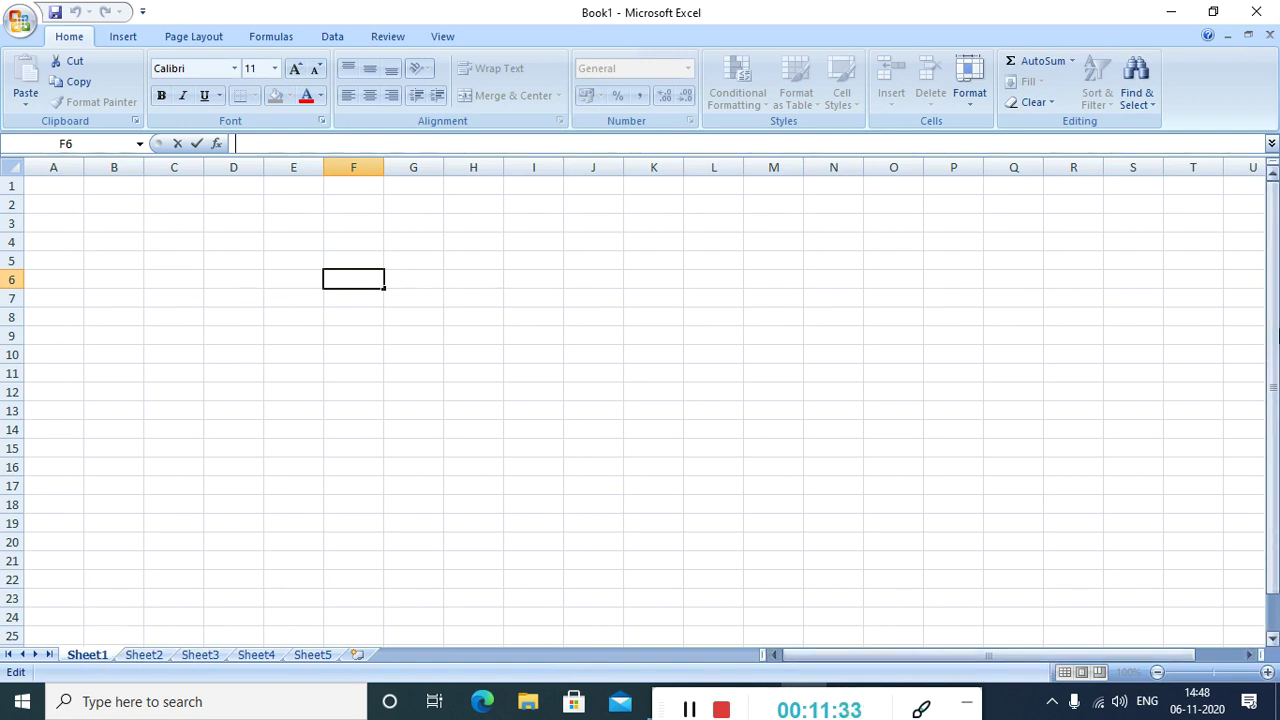
Step: Leave the cell editing and switch to the Sheet2 worksheet
{"action": "left_click", "coordinate": [149, 656]}
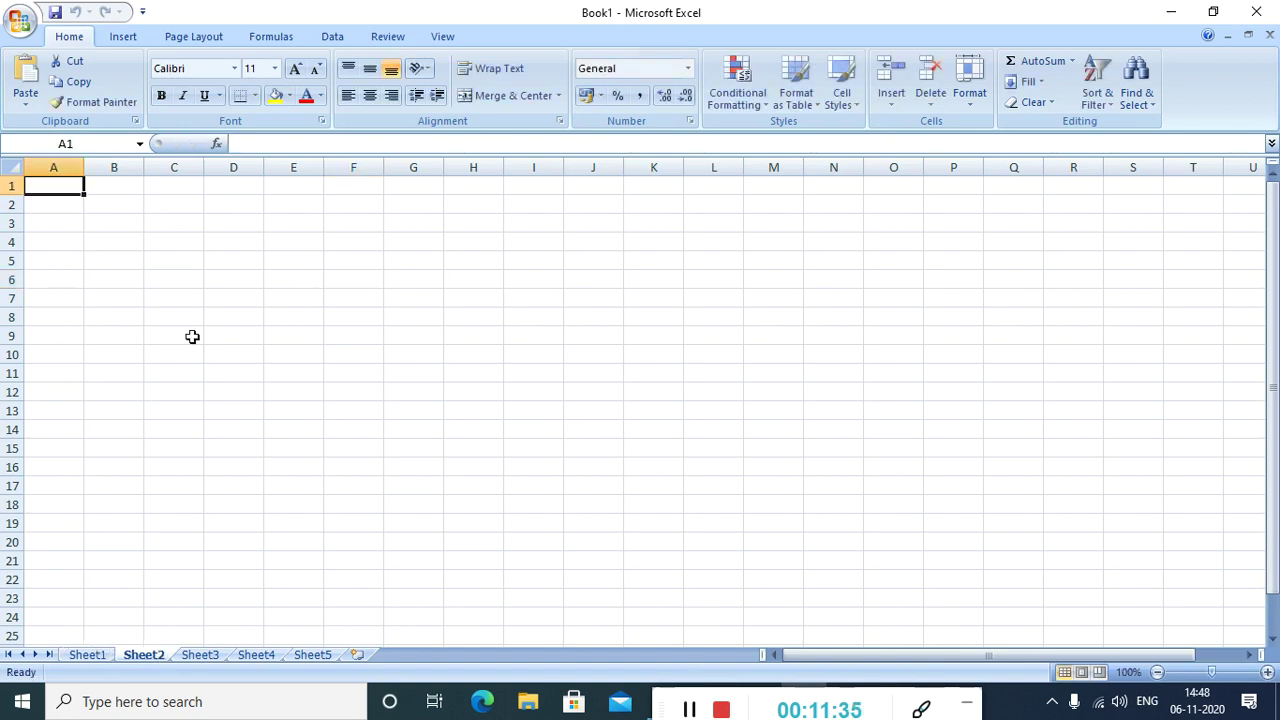